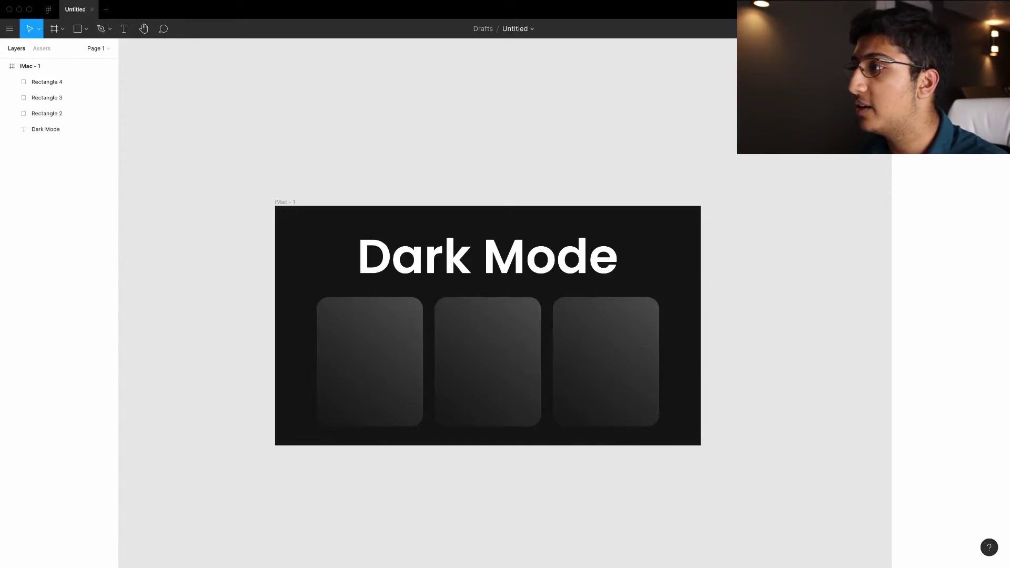
Step: Set the canvas background to dark gray 212121 and hide all interface panels
{"action": "left_click_drag", "start_coordinate": [806, 189], "coordinate": [775, 202]}
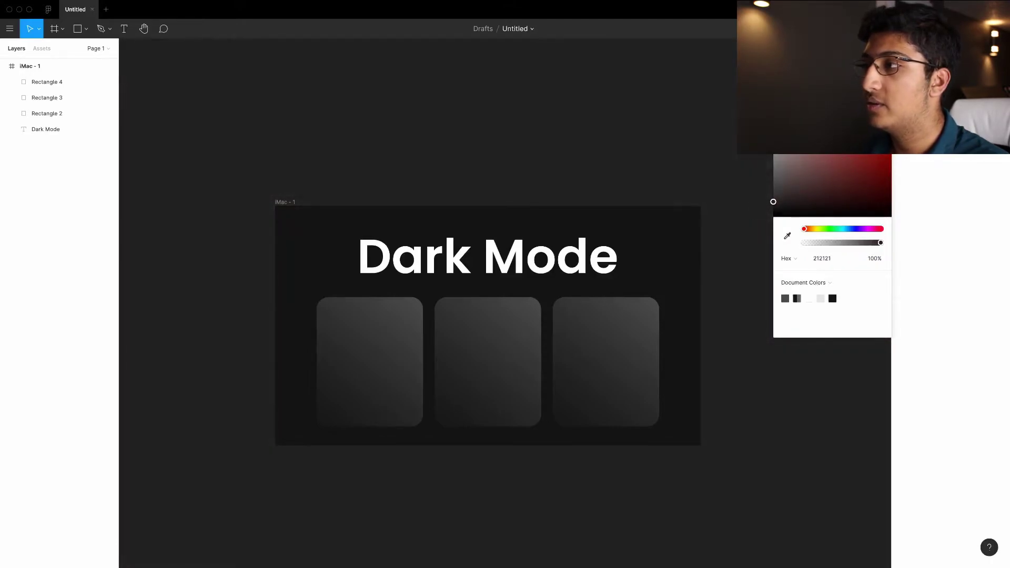
{"action": "left_click", "coordinate": [758, 182]}
{"action": "scroll", "coordinate": [487, 316], "scroll_direction": "down", "scroll_amount": 2}
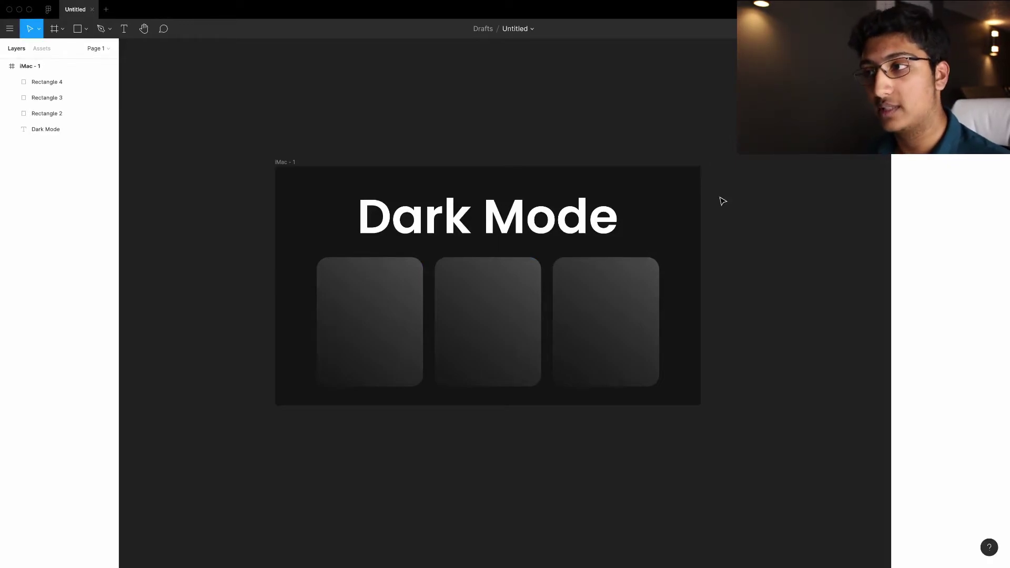
{"action": "key", "text": "ctrl+backslash"}
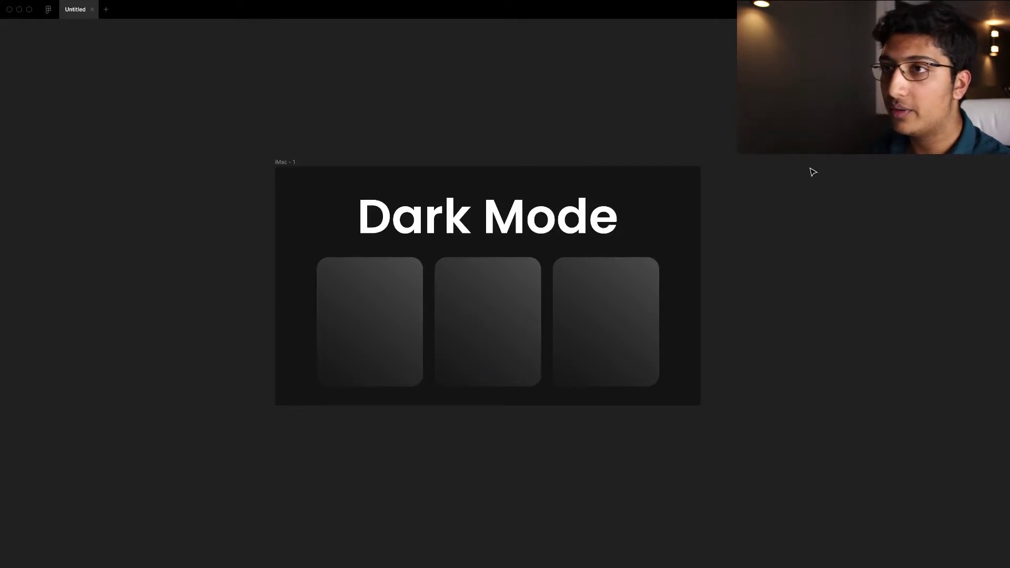
{"action": "scroll", "coordinate": [813, 172], "scroll_direction": "up", "scroll_amount": 2}
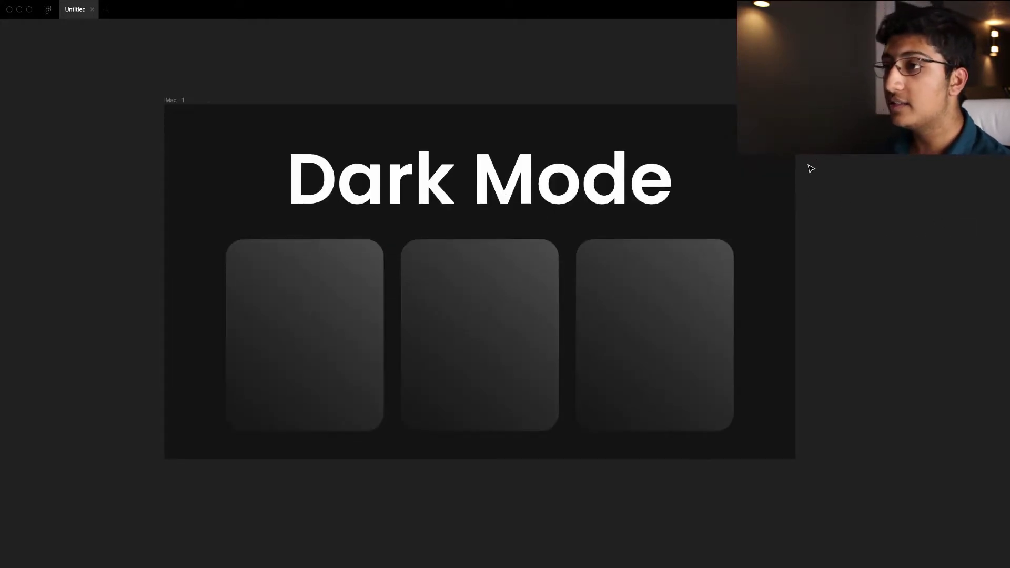